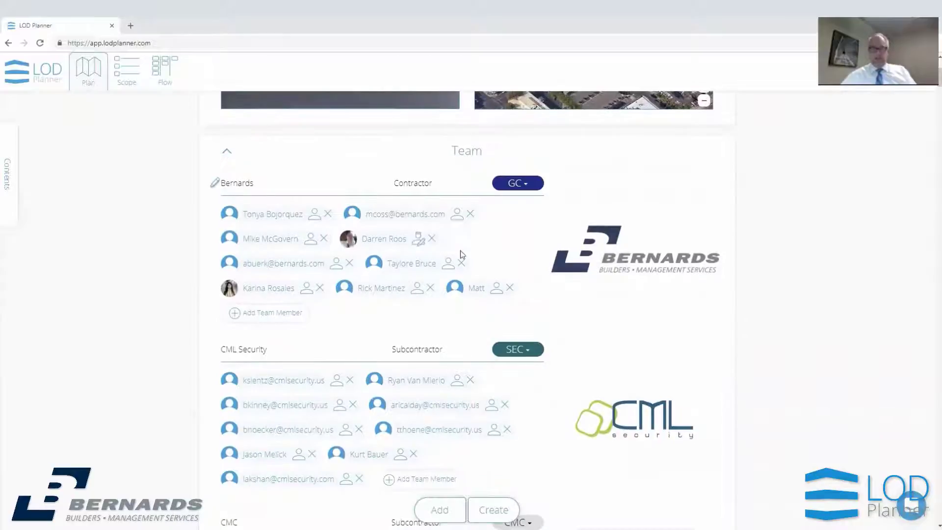
Review the Team section's companies, trade roles and listed members, from the contractor down to the last subcontractor.
scroll(832, 364, down, 1)
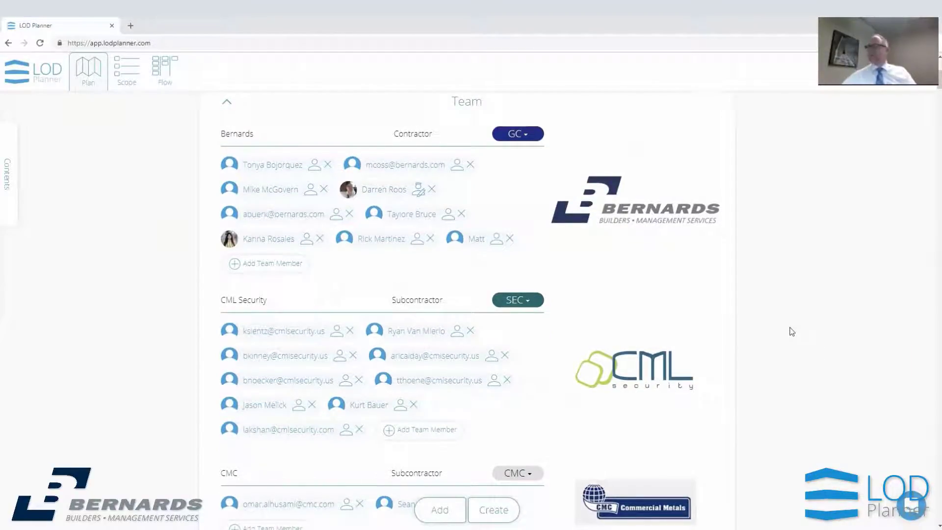
scroll(791, 331, down, 7)
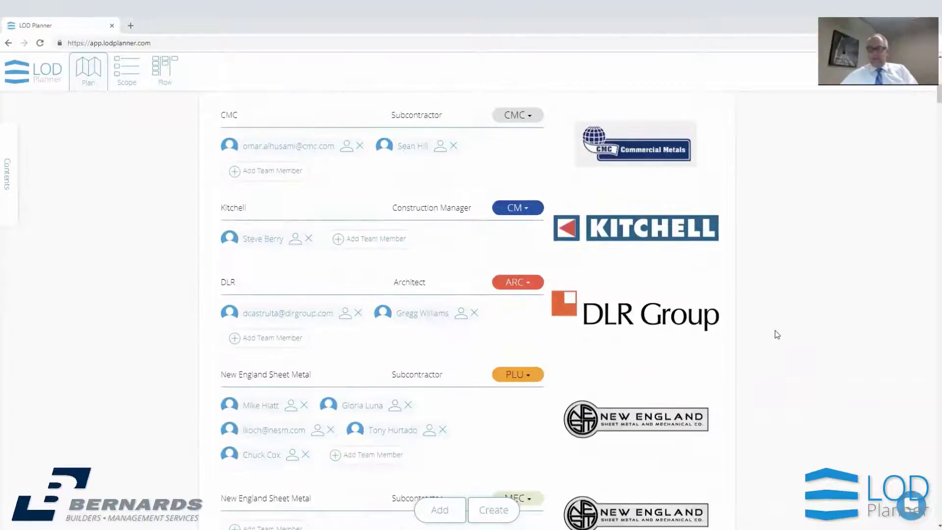
scroll(777, 335, down, 5)
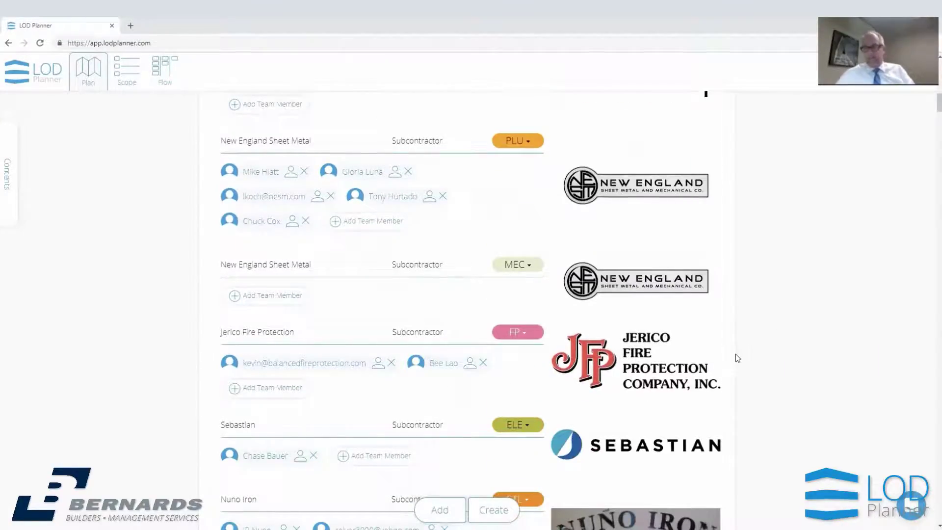
scroll(749, 338, down, 2)
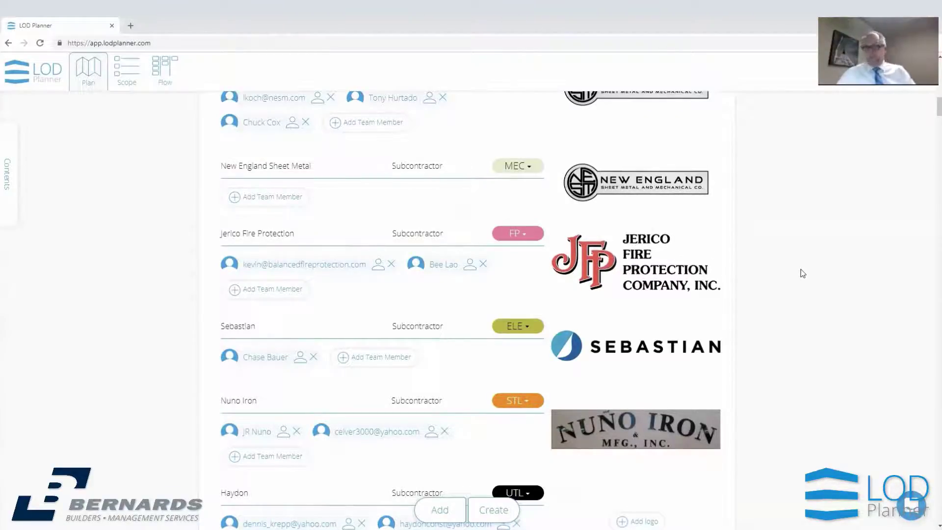
scroll(780, 267, down, 3)
scroll(771, 278, up, 5)
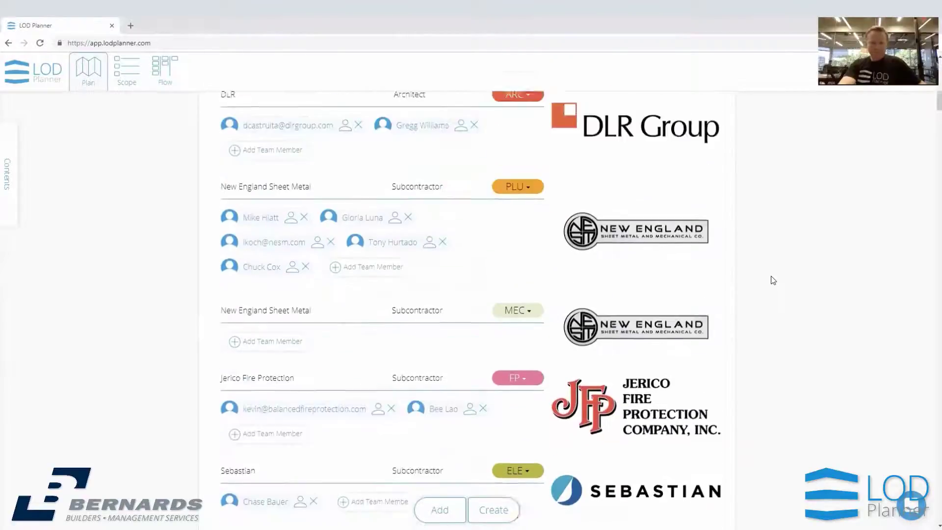
scroll(774, 279, up, 15)
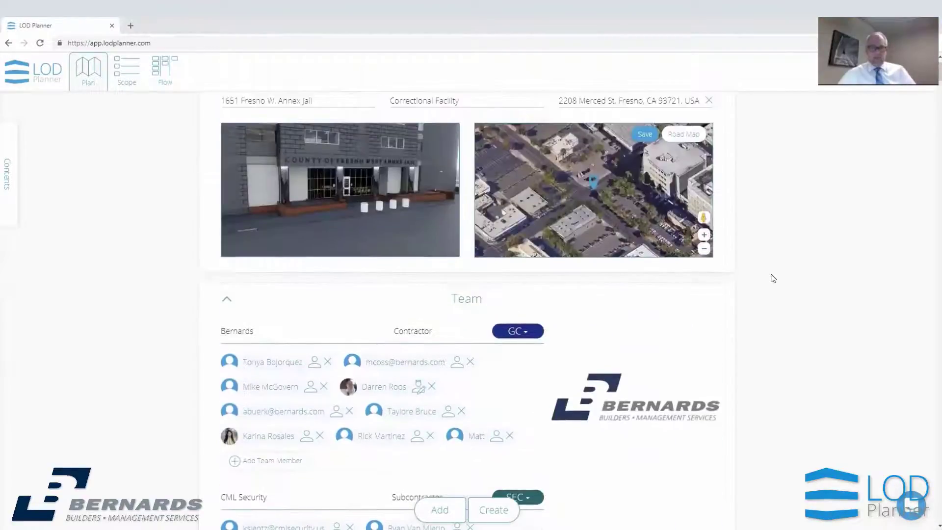
scroll(773, 278, down, 20)
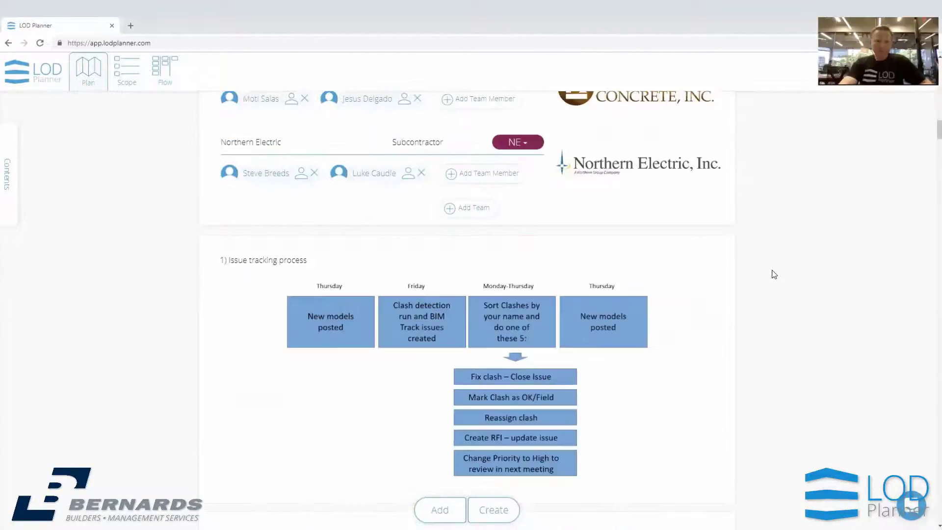
scroll(773, 274, up, 3)
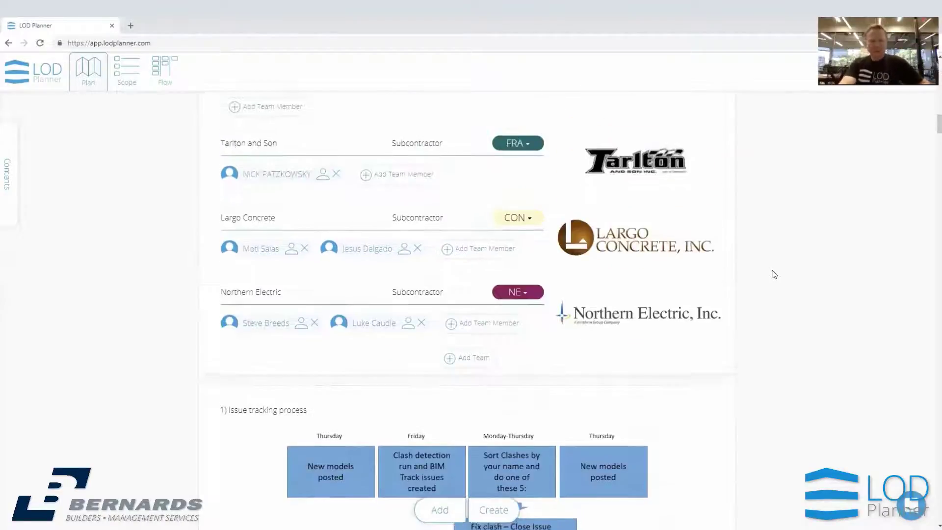
scroll(773, 274, up, 3)
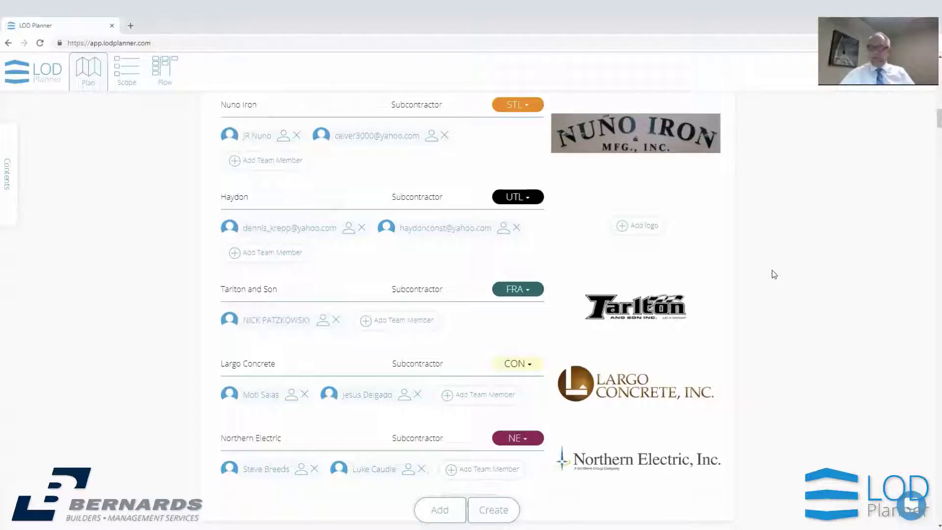
Review the plan's issue tracking process, meeting history, frequently accessed links and Key Milestones/BIM Schedule sections.
scroll(778, 255, down, 8)
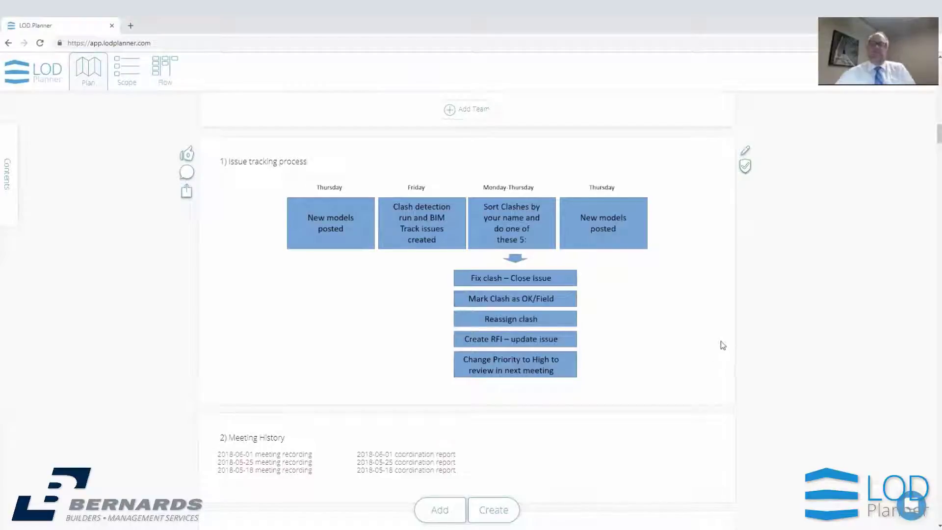
scroll(740, 314, down, 1)
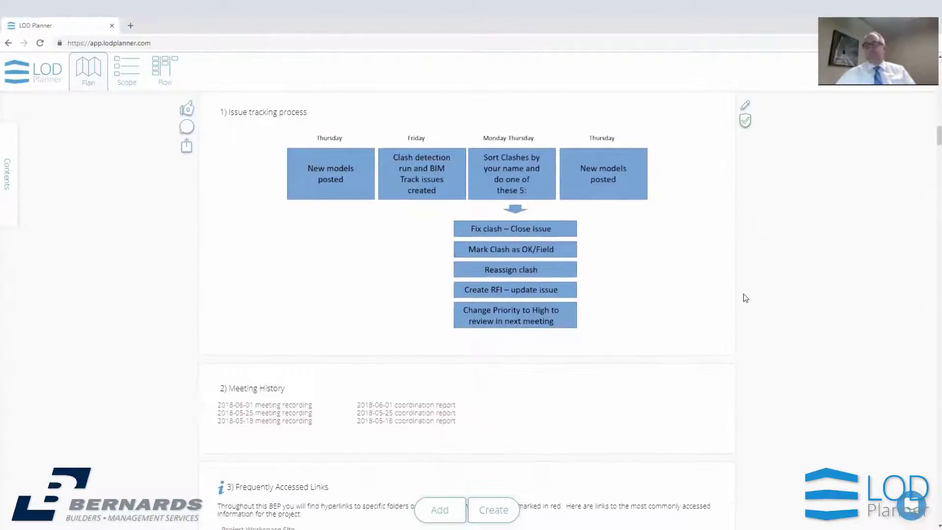
scroll(740, 296, down, 4)
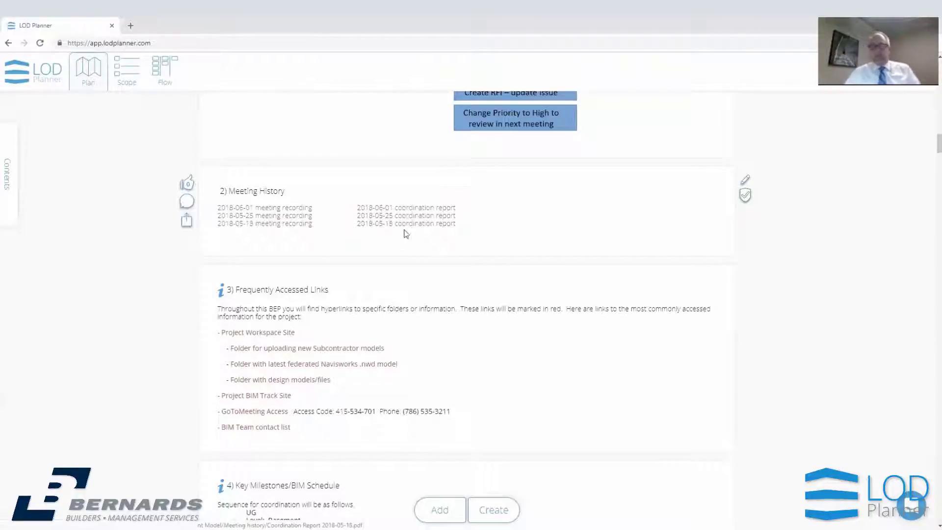
scroll(395, 224, down, 1)
scroll(128, 218, down, 2)
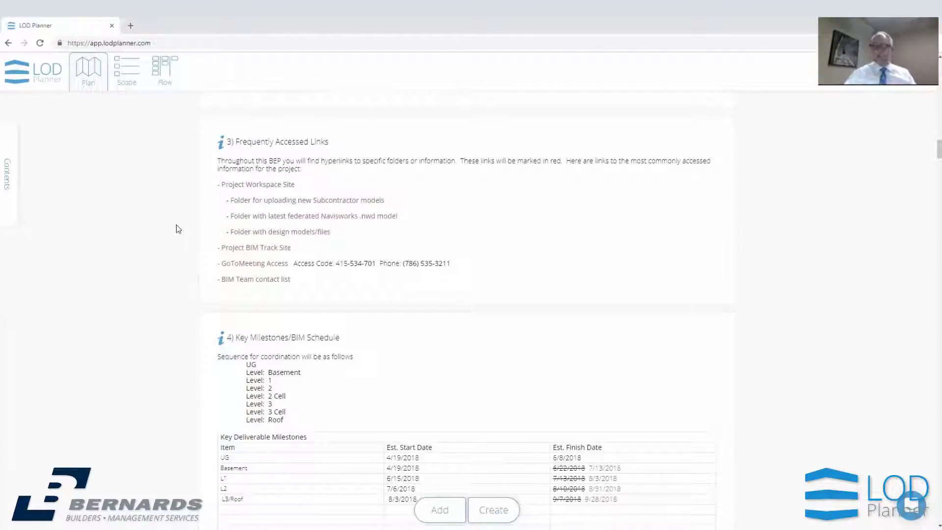
scroll(178, 229, down, 3)
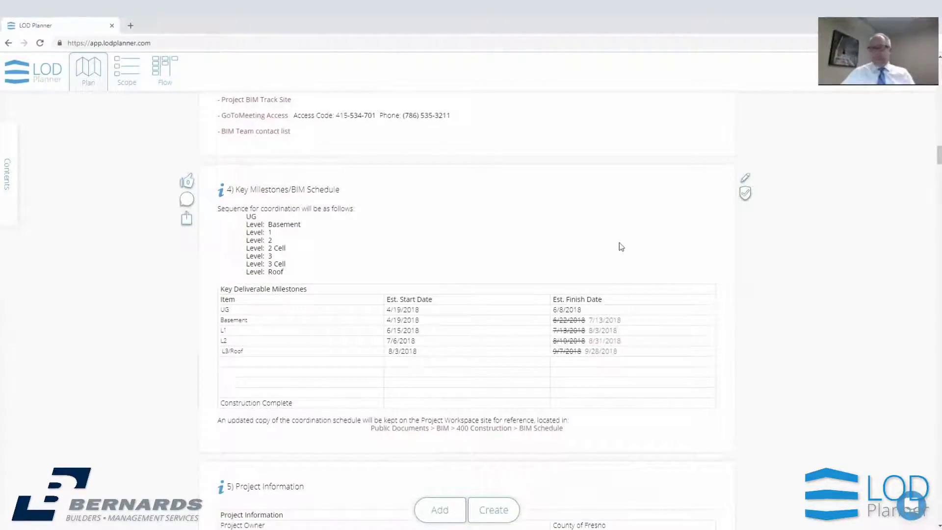
scroll(620, 242, down, 2)
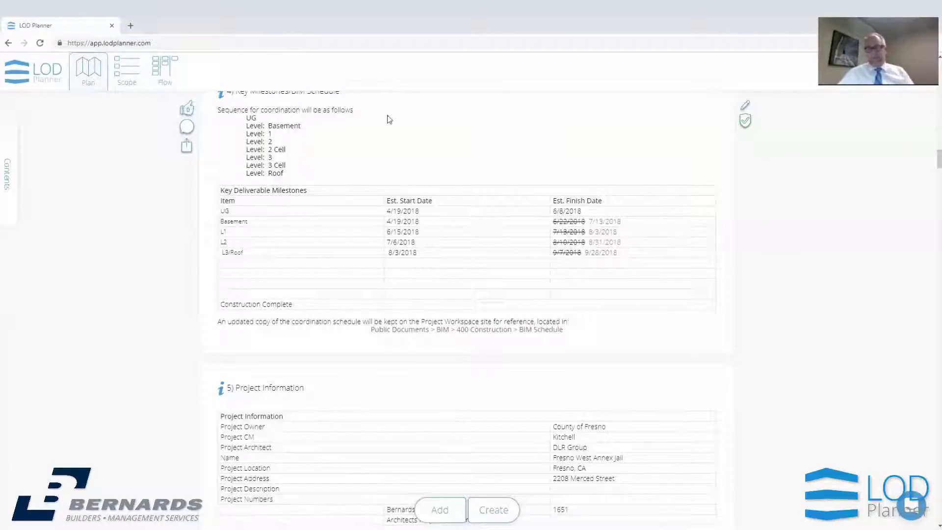
Draft the placeholder comment "xdkjbflskdnbfvksldbfvklsdb" on the Key Milestones/BIM Schedule section, and close its comments without posting.
click(187, 127)
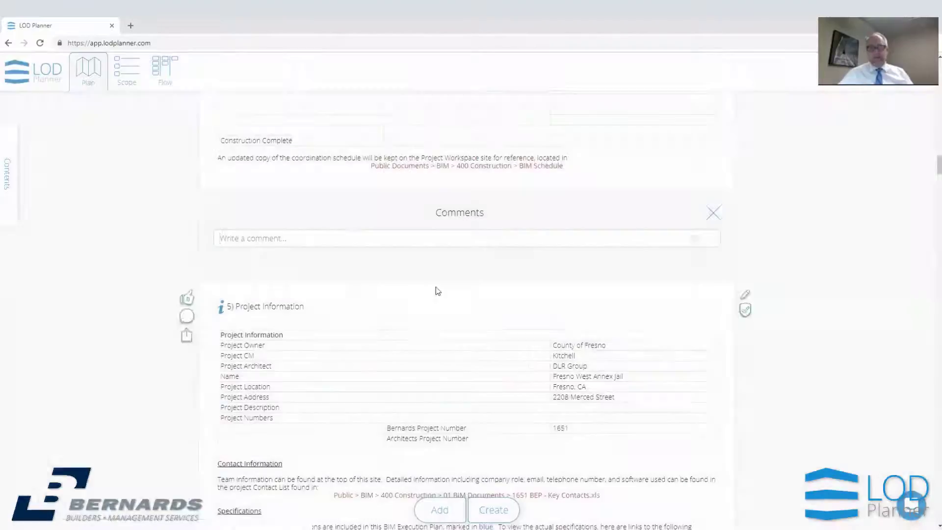
text(xdkjbflskdnbfvksldbfvklsd)
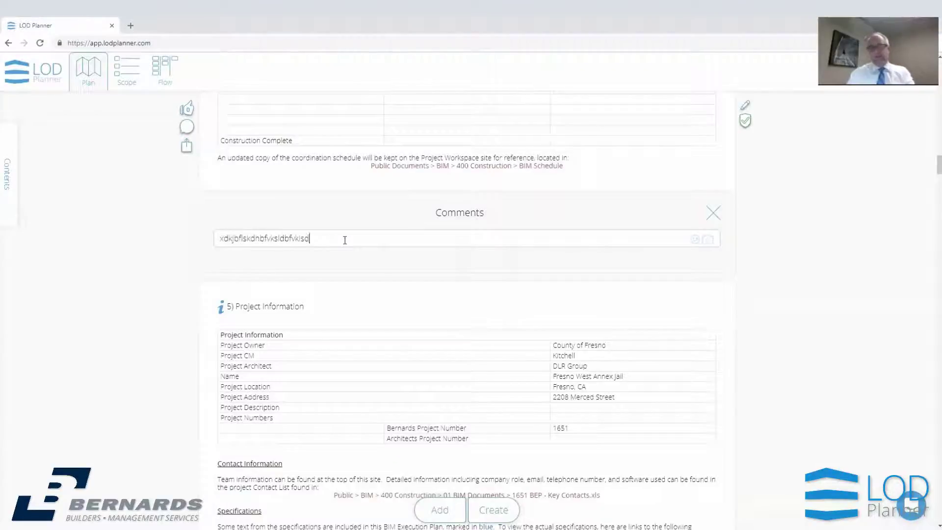
text(b)
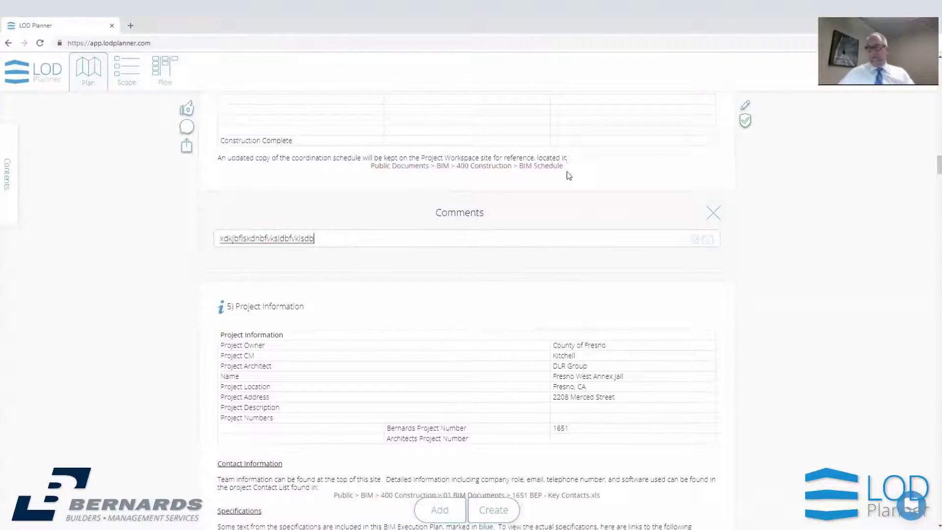
click(712, 213)
Review the milestone dates, Project Information, Project Intent and the introduction to working with LOD Planner.
scroll(101, 252, up, 1)
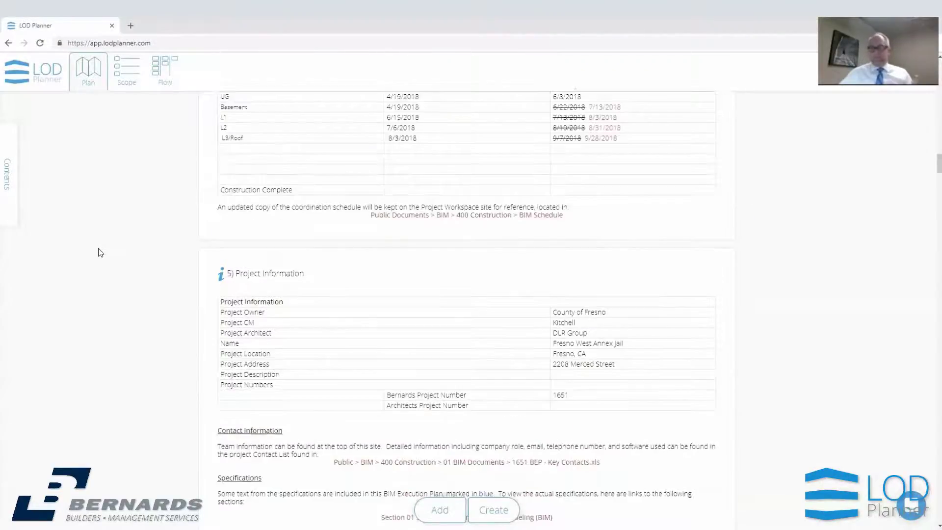
scroll(101, 252, up, 1)
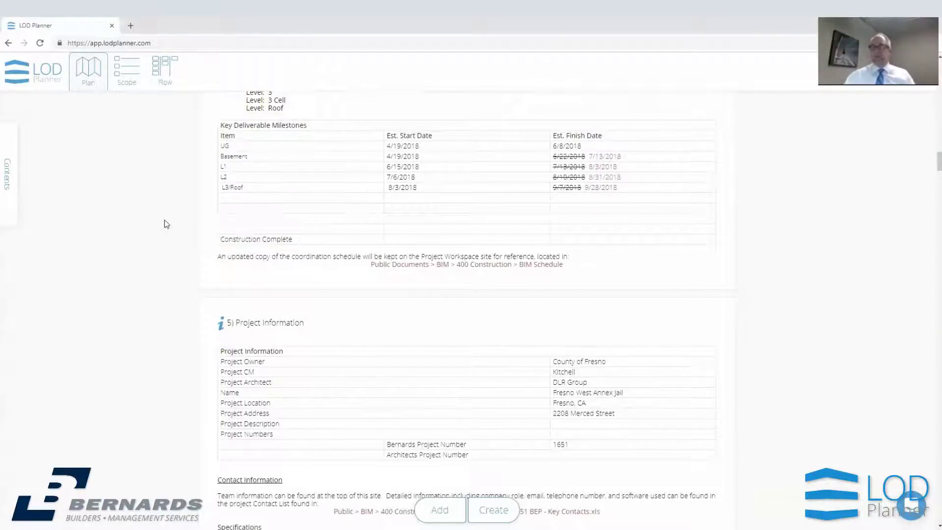
scroll(745, 288, down, 4)
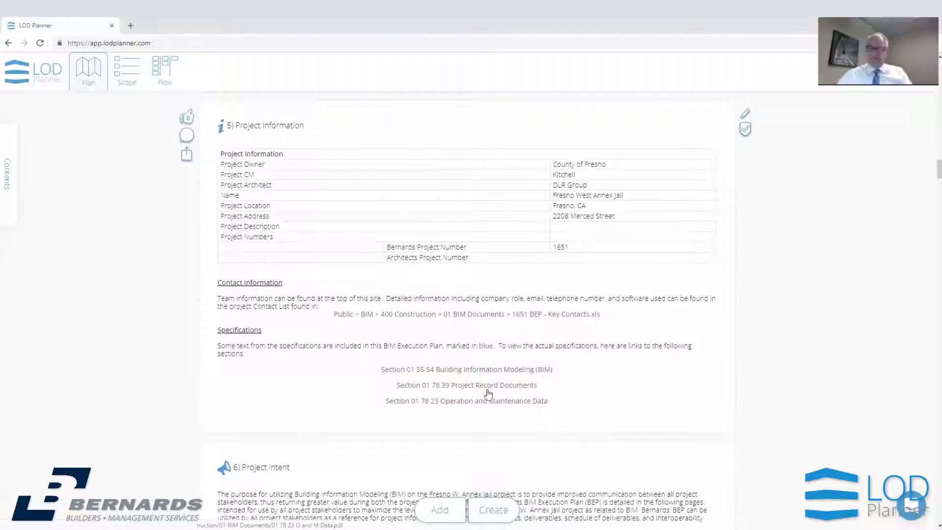
scroll(620, 319, down, 3)
scroll(626, 282, down, 7)
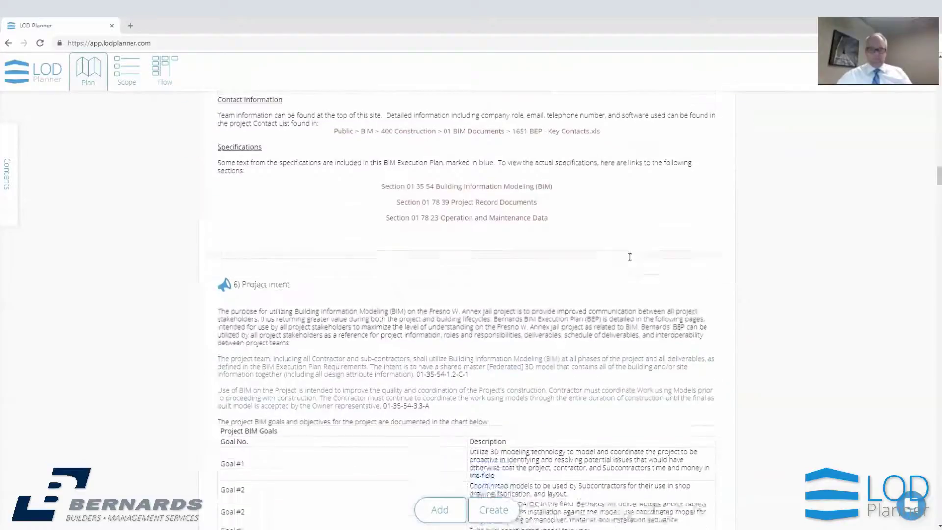
scroll(646, 328, down, 5)
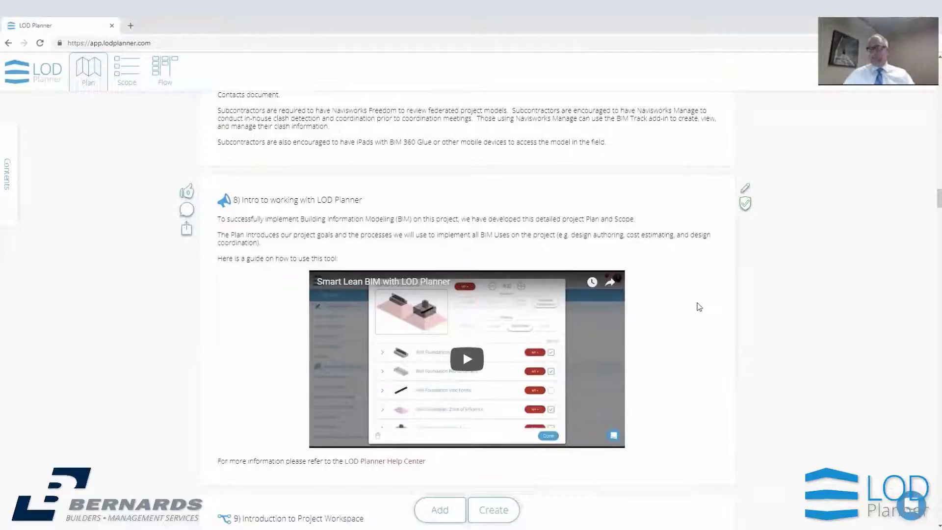
scroll(620, 262, down, 3)
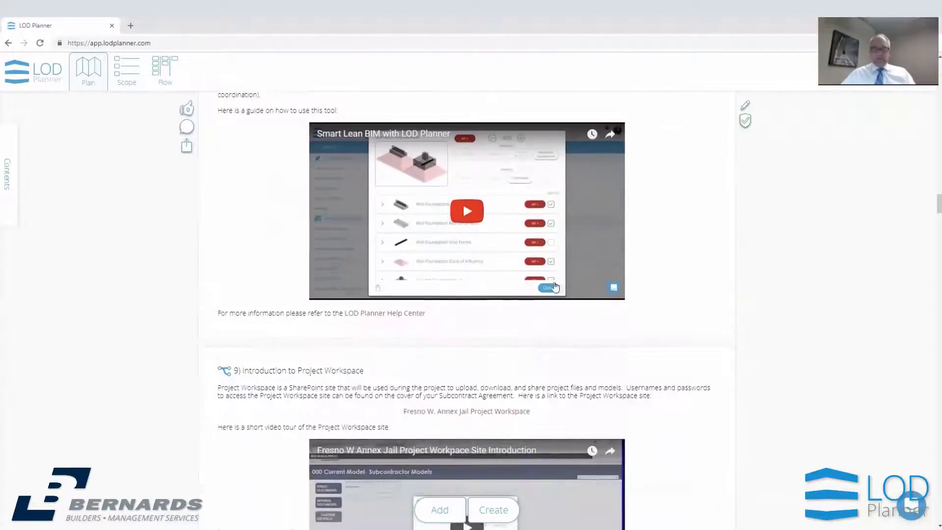
Examine the Introduction to Project Workspace section, including its video tour and the folder links for design, base and subcontractor models.
scroll(619, 260, down, 3)
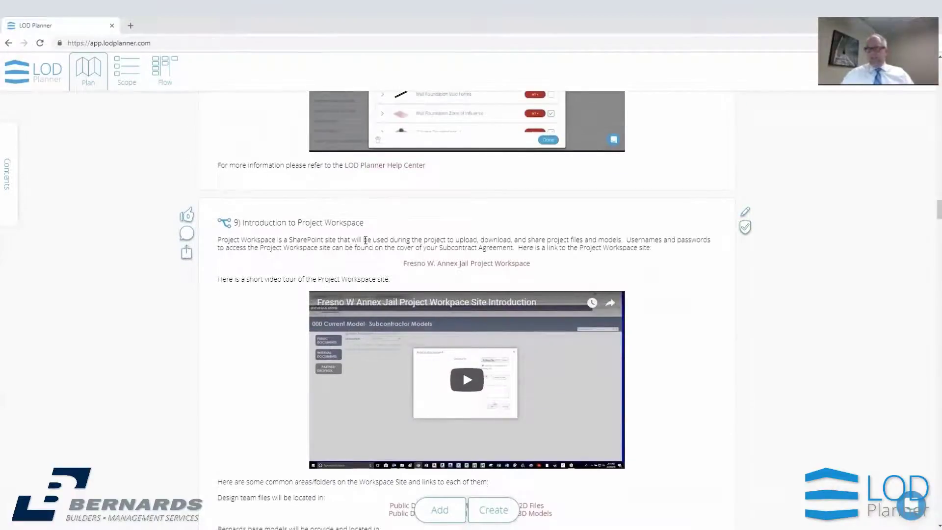
scroll(366, 240, down, 4)
scroll(638, 266, up, 1)
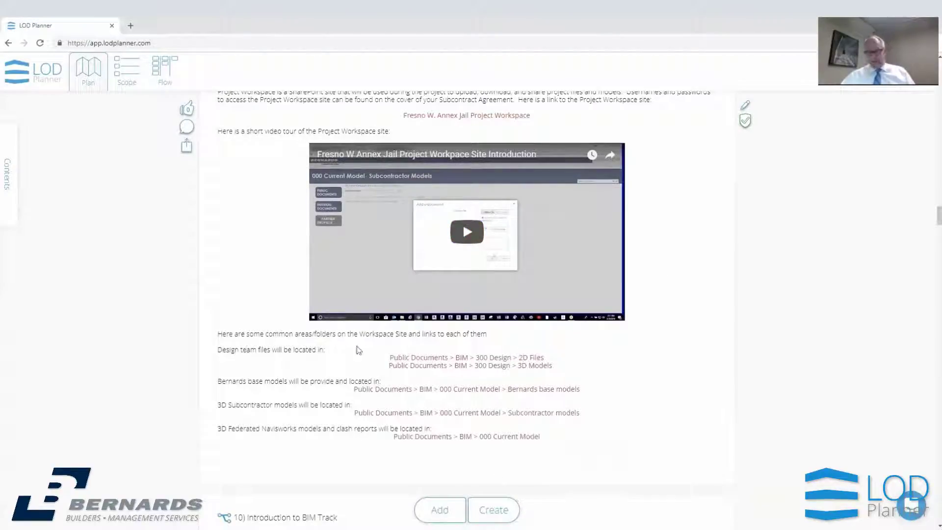
drag(218, 349, 329, 352)
click(289, 377)
scroll(588, 236, down, 2)
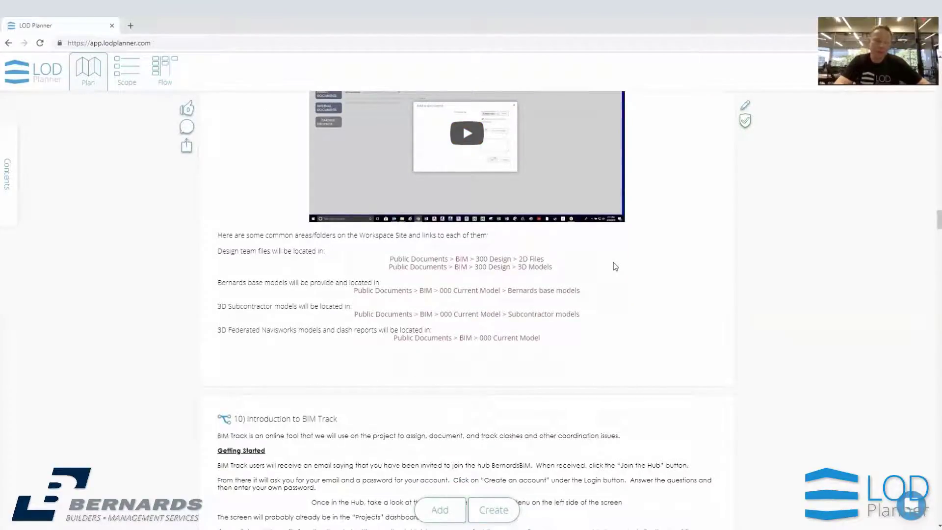
scroll(638, 277, up, 2)
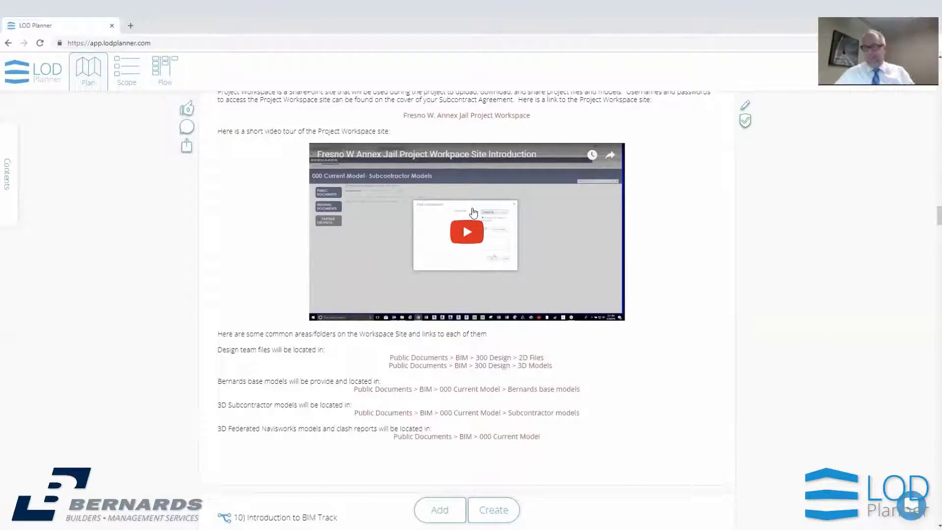
scroll(472, 212, down, 1)
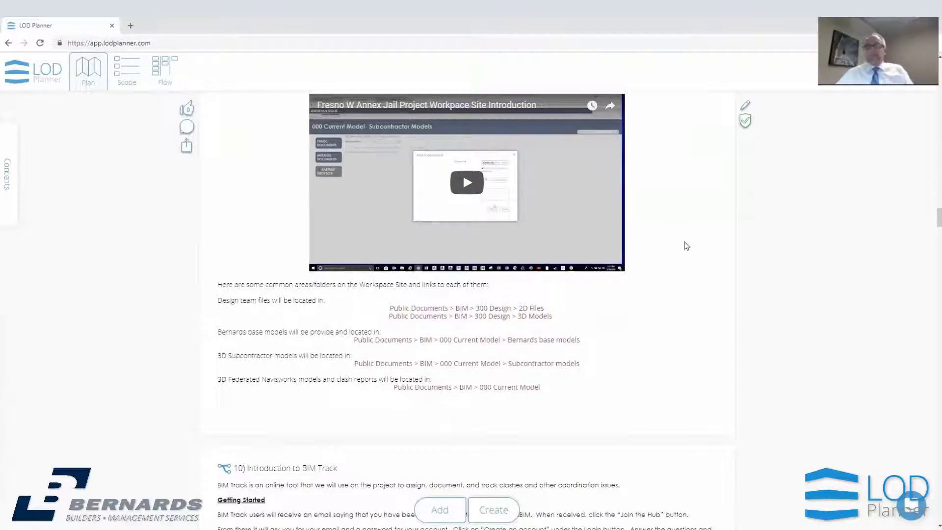
scroll(686, 245, up, 1)
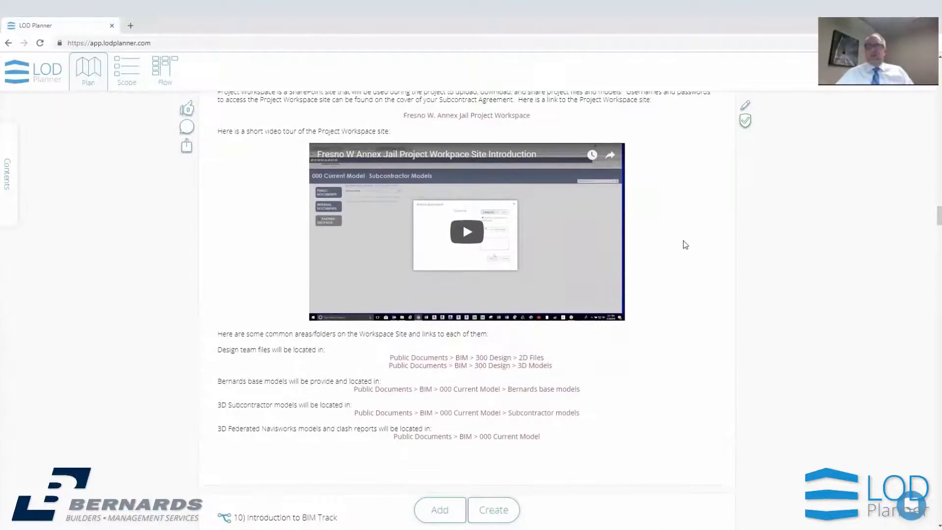
scroll(665, 245, up, 2)
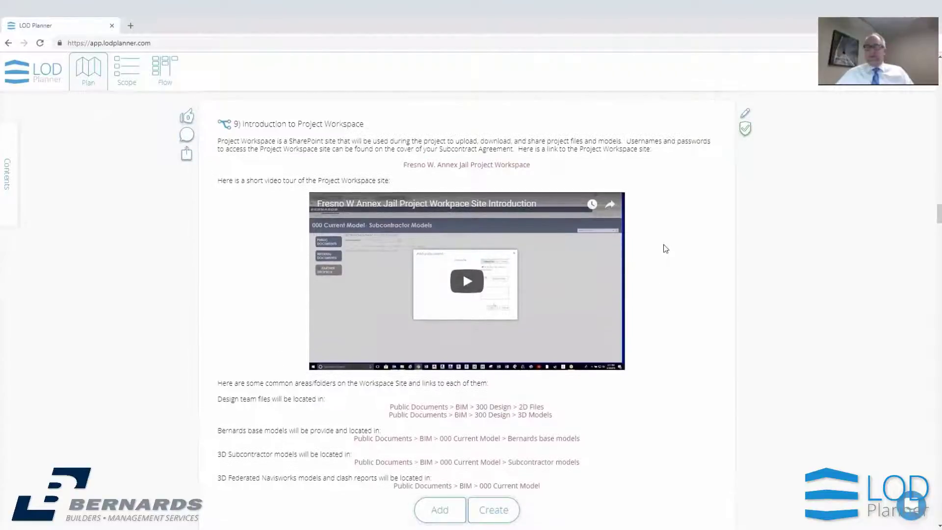
scroll(667, 248, down, 1)
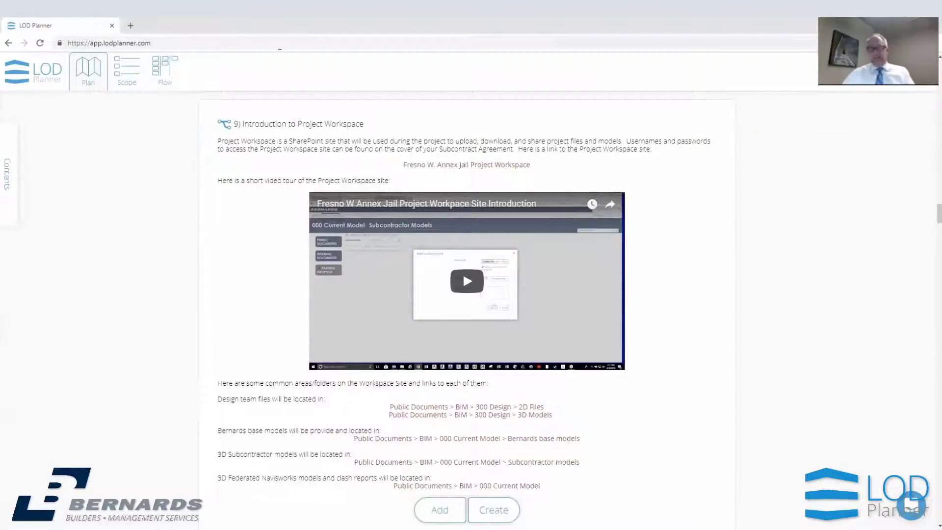
scroll(300, 303, down, 1)
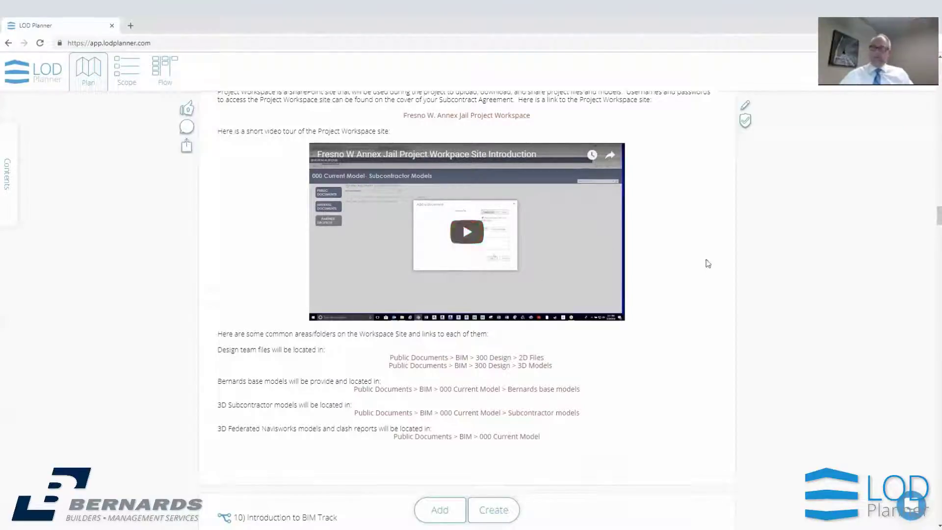
scroll(704, 262, up, 1)
scroll(700, 261, up, 4)
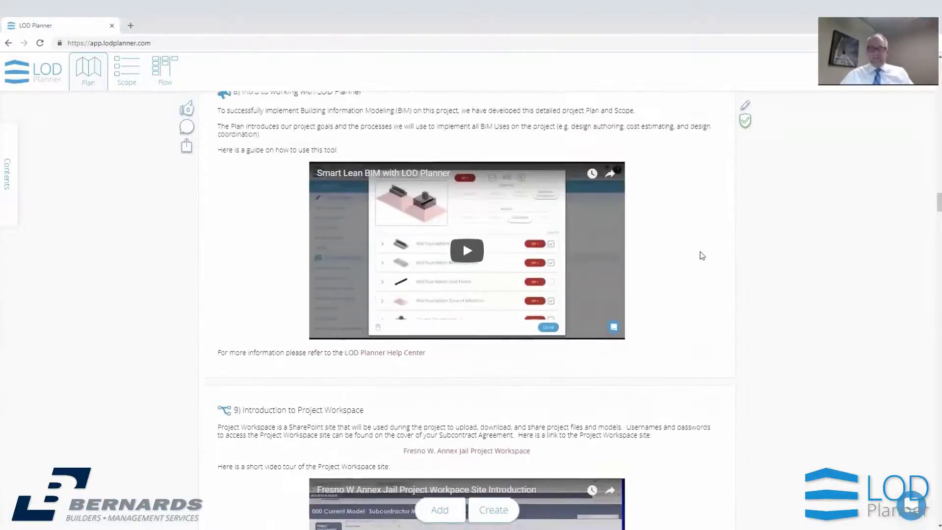
scroll(700, 252, down, 9)
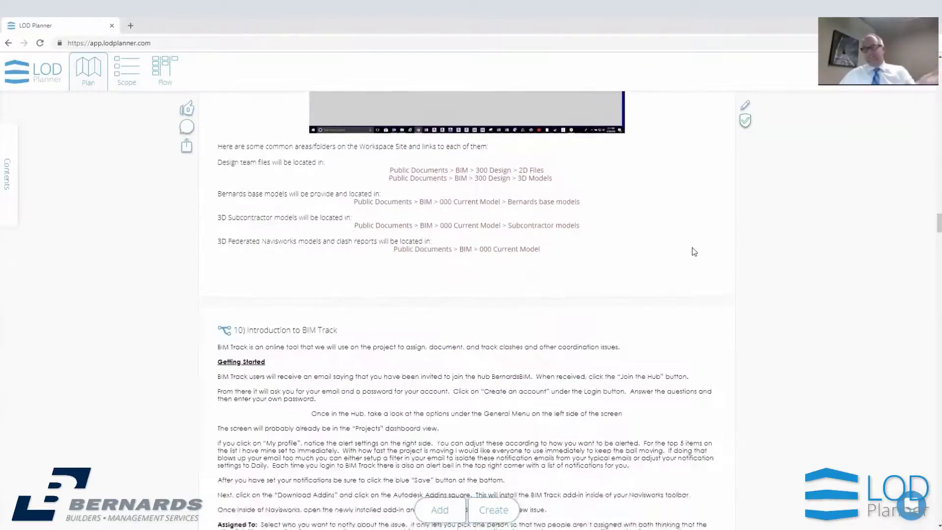
Review the Project Workspace video and folder links, the Introduction to BIM Track section and the model closeout requirements.
scroll(691, 250, up, 4)
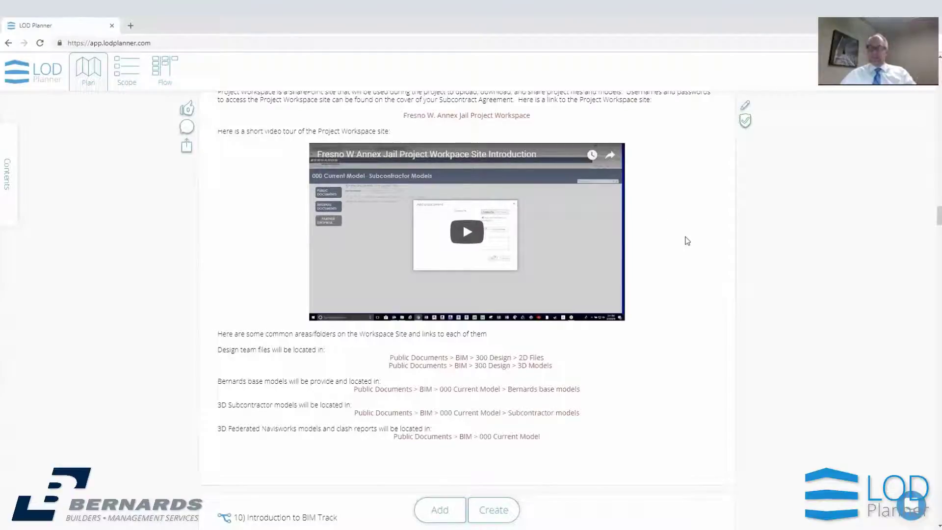
scroll(685, 239, down, 1)
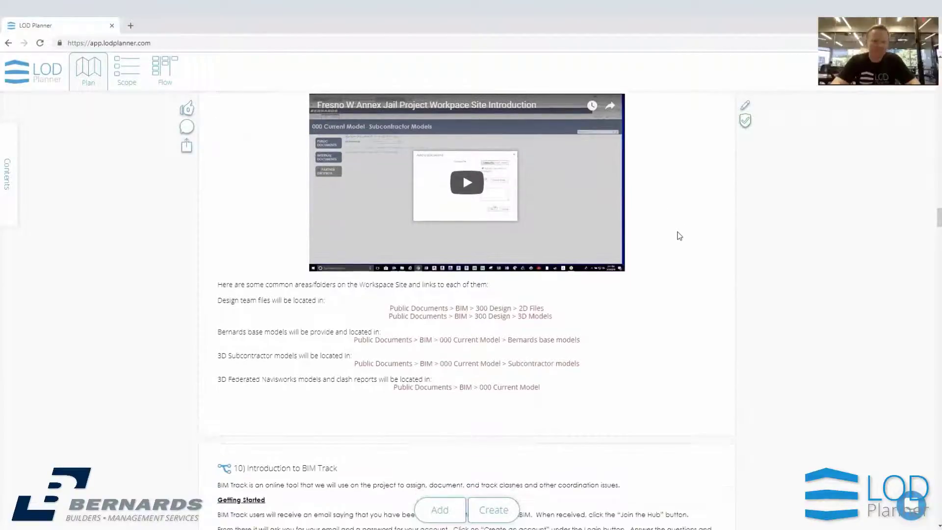
scroll(680, 236, down, 8)
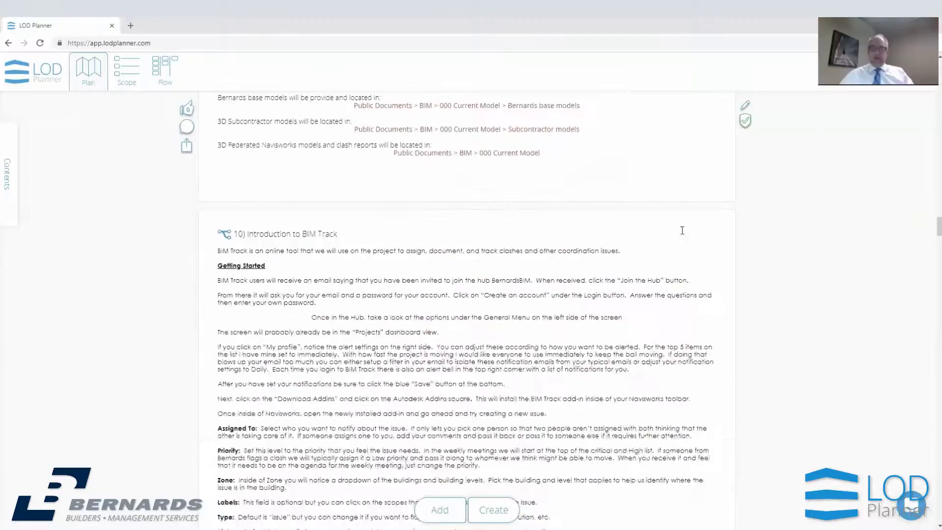
scroll(685, 185, down, 7)
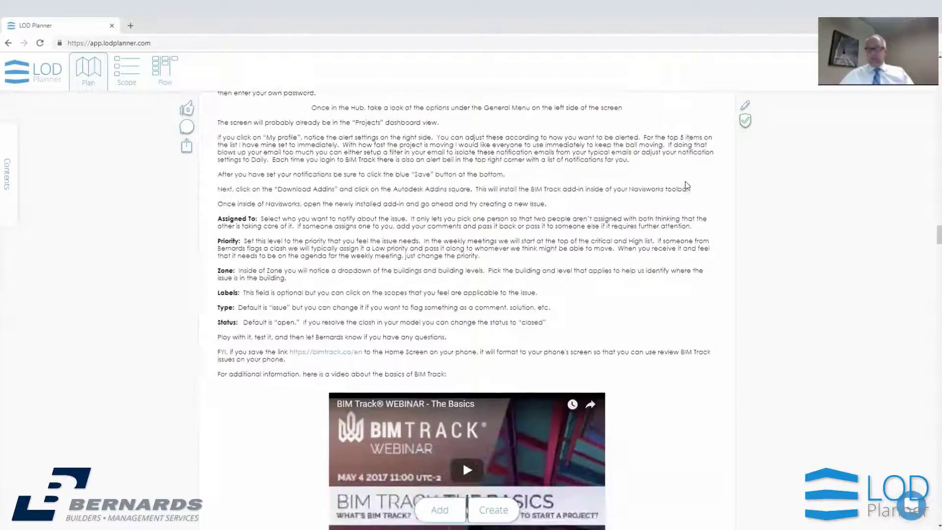
scroll(675, 213, down, 15)
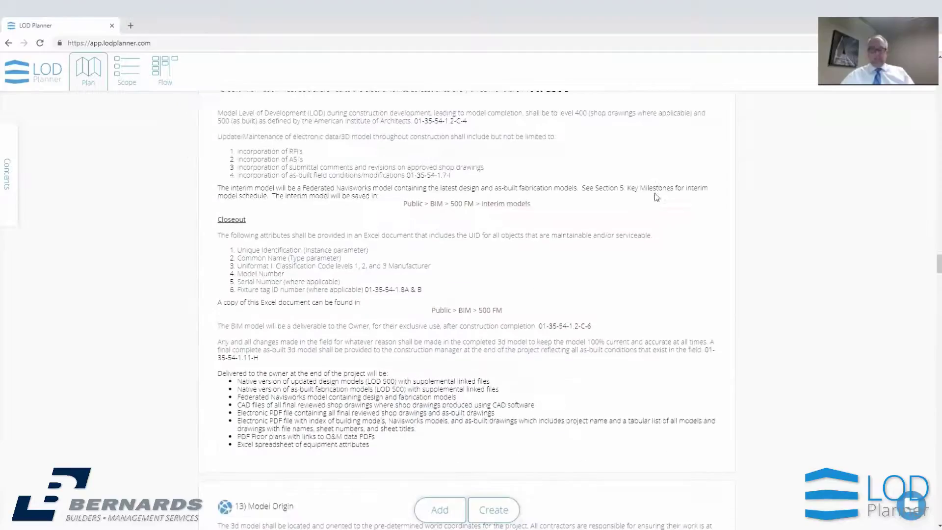
Review the Model Origin, File Naming Structure and Uploading/Downloading Models sections of the plan.
scroll(543, 242, down, 2)
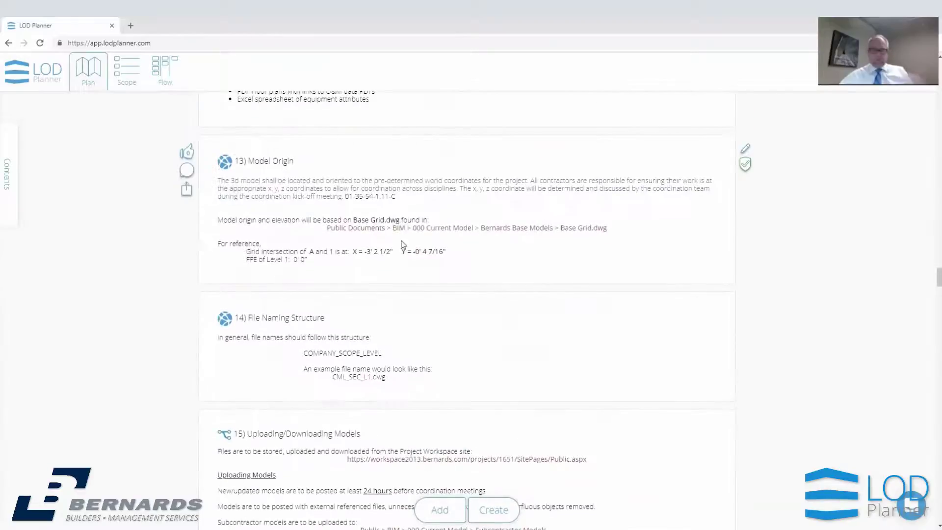
scroll(626, 247, down, 5)
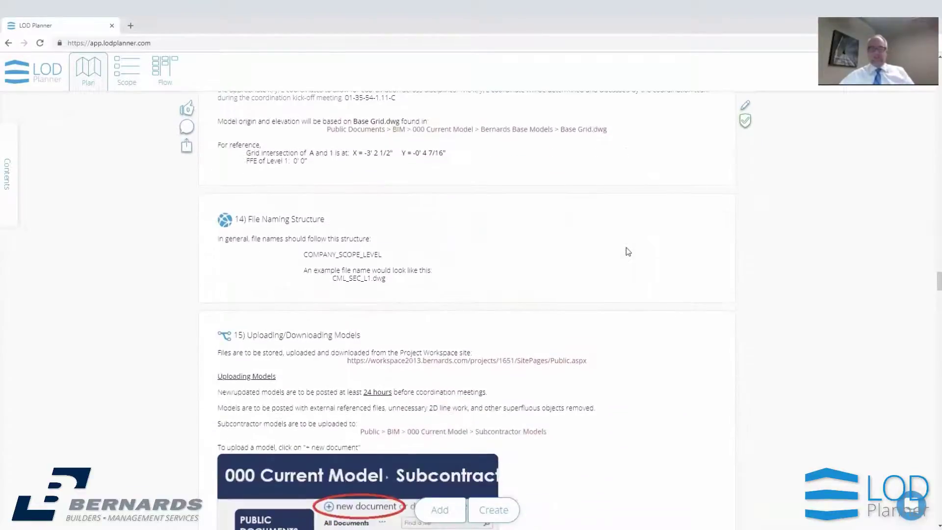
scroll(625, 248, down, 6)
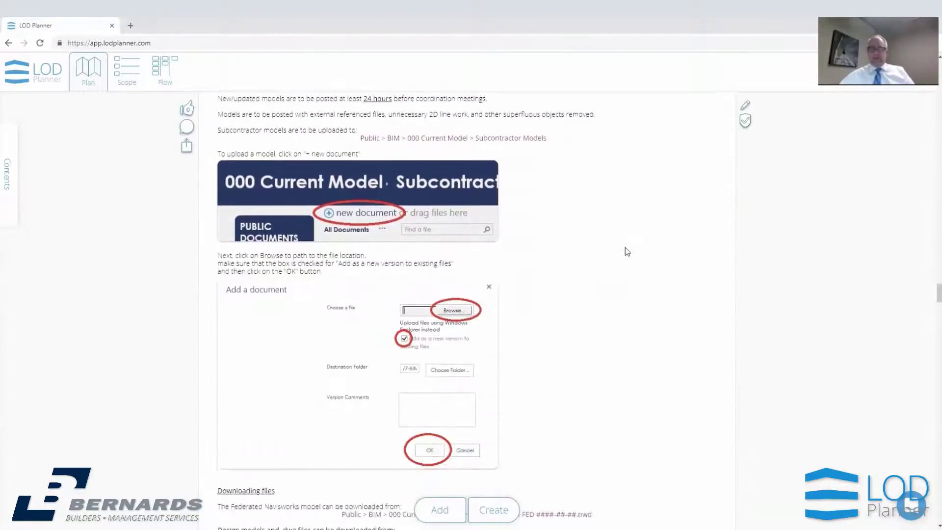
scroll(650, 243, down, 10)
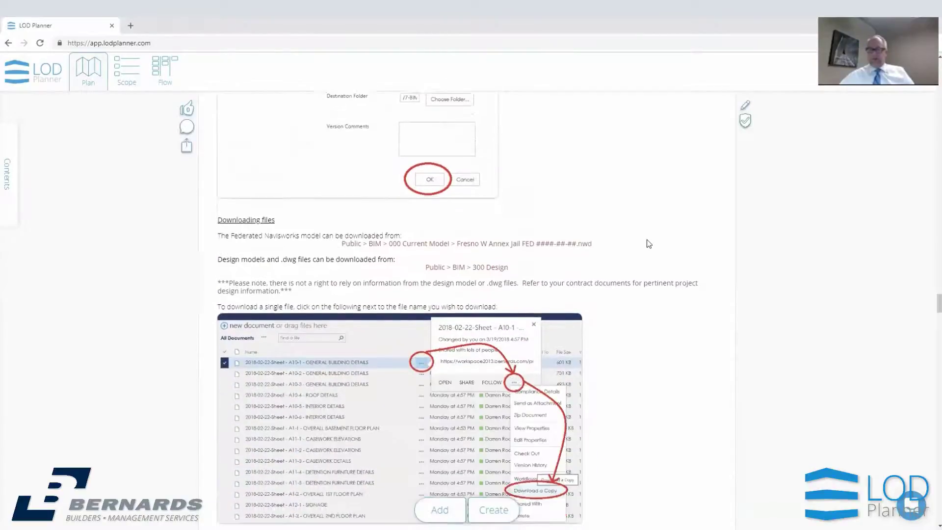
Examine the Federated Model section with its clash color chart, the between-meetings coordination process and the model element requirements.
scroll(647, 236, down, 4)
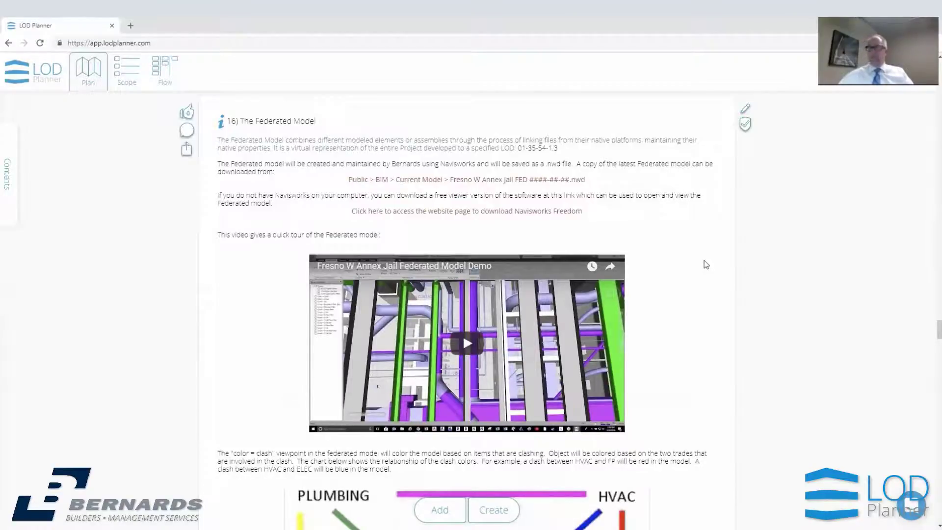
scroll(583, 260, down, 1)
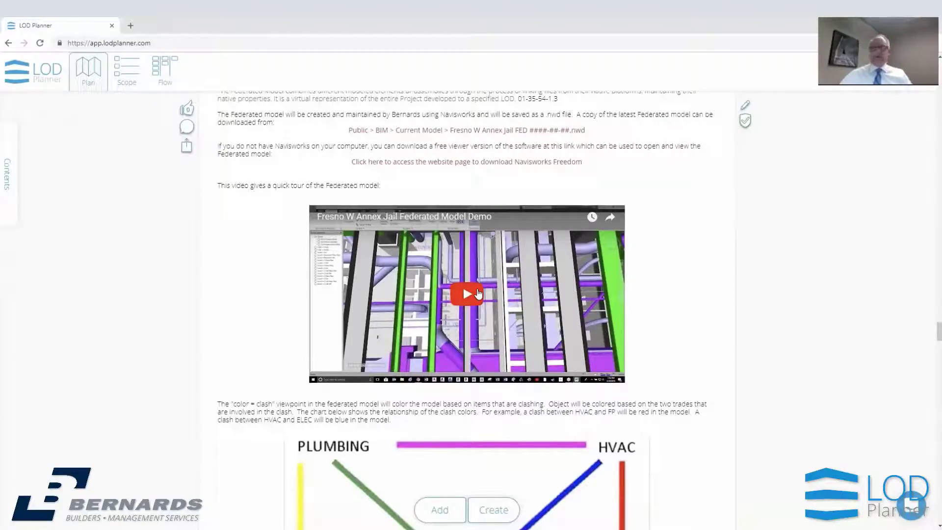
scroll(658, 242, down, 6)
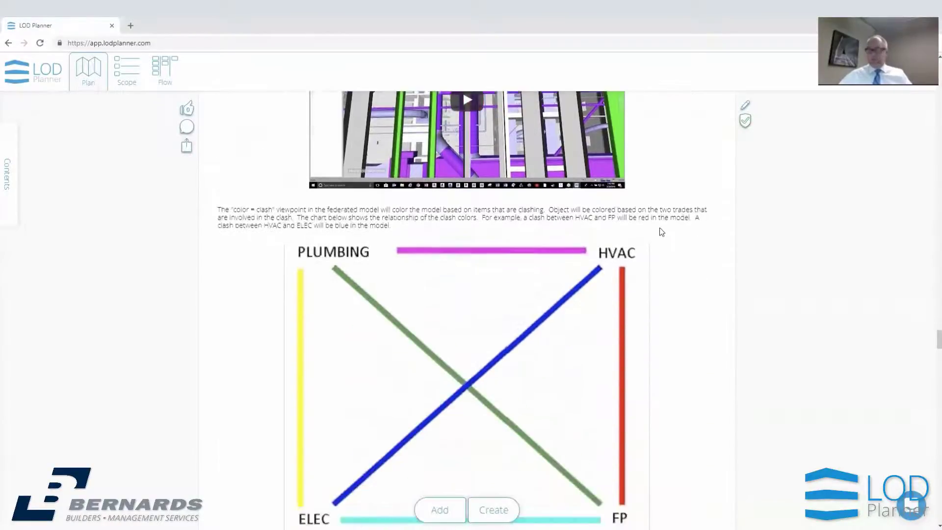
scroll(666, 225, down, 7)
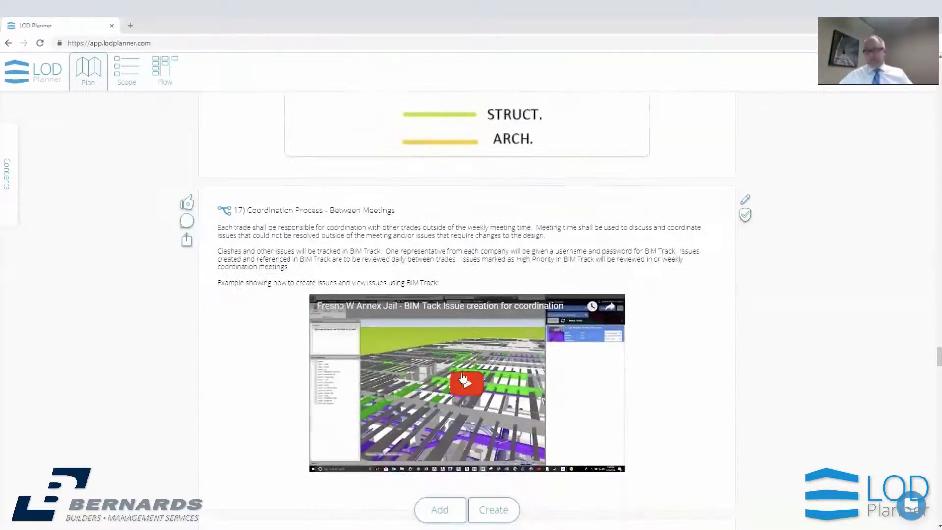
scroll(682, 324, down, 1)
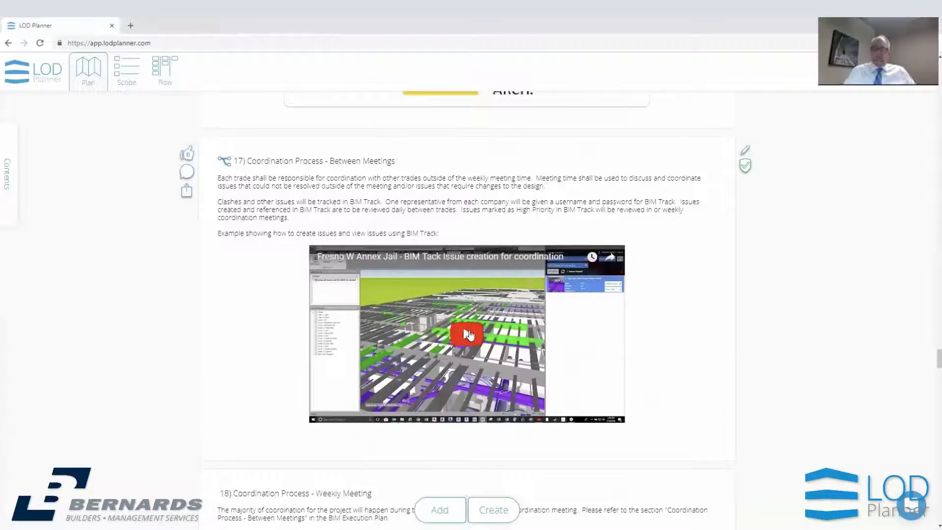
scroll(693, 299, down, 1)
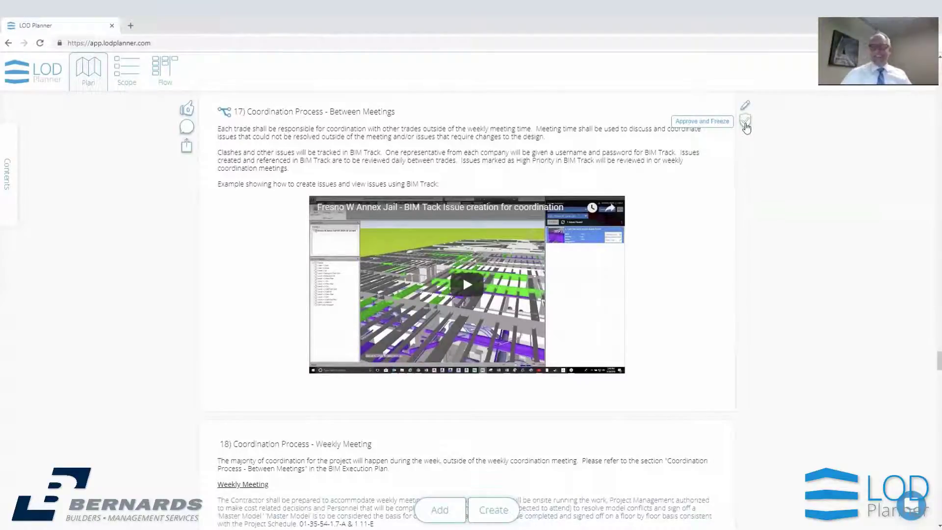
scroll(762, 211, down, 15)
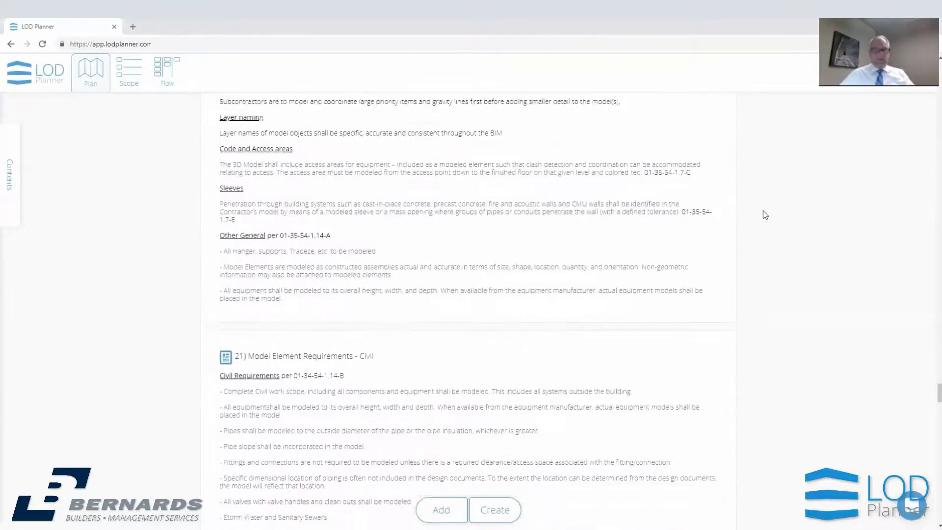
Examine the project's model scope by discipline across the design, construction and closeout phases, and return to the plan.
click(130, 70)
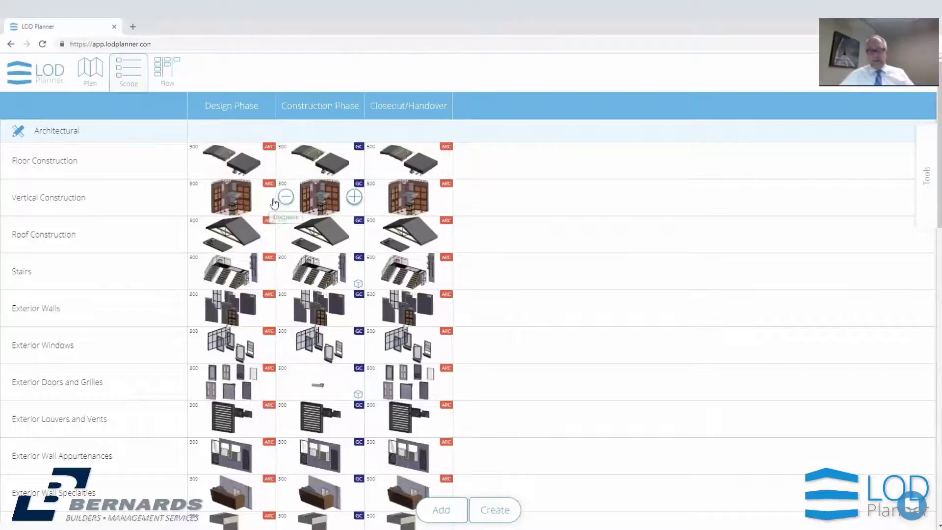
mouse_move(267, 263)
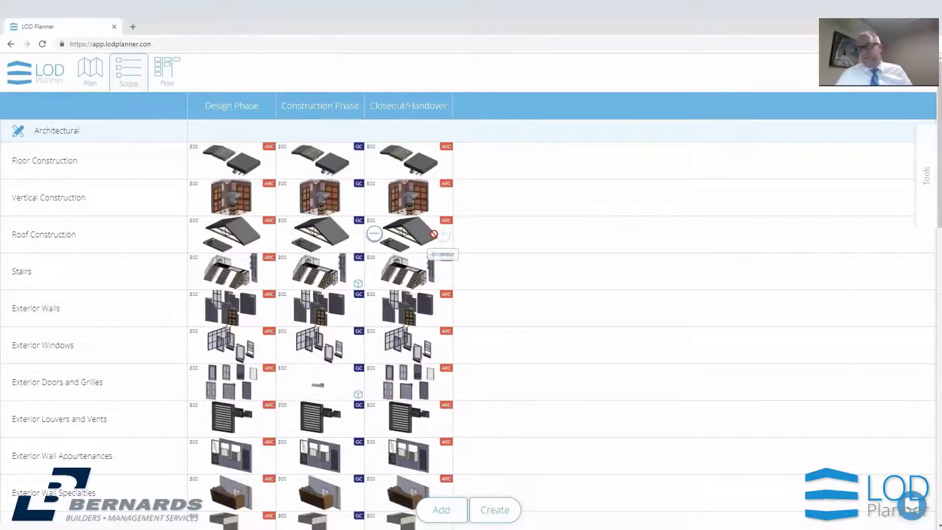
scroll(572, 248, down, 10)
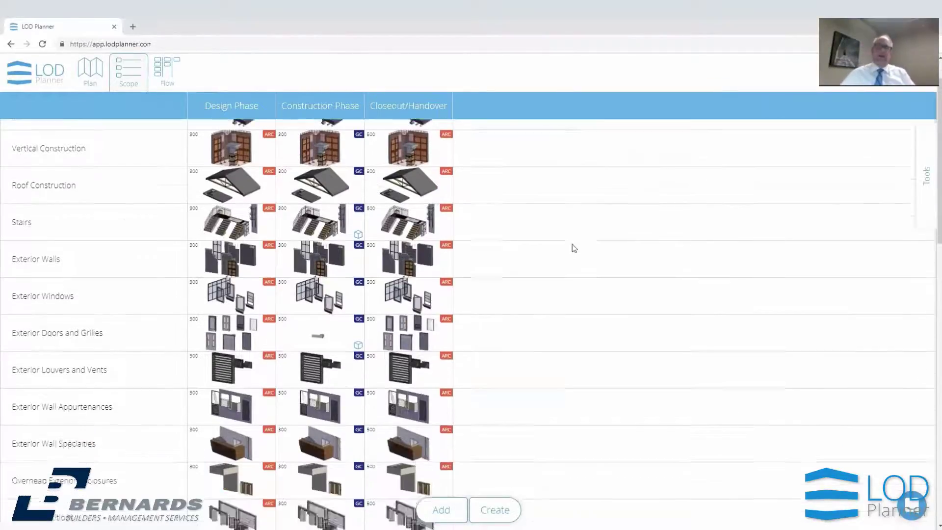
scroll(529, 239, down, 2)
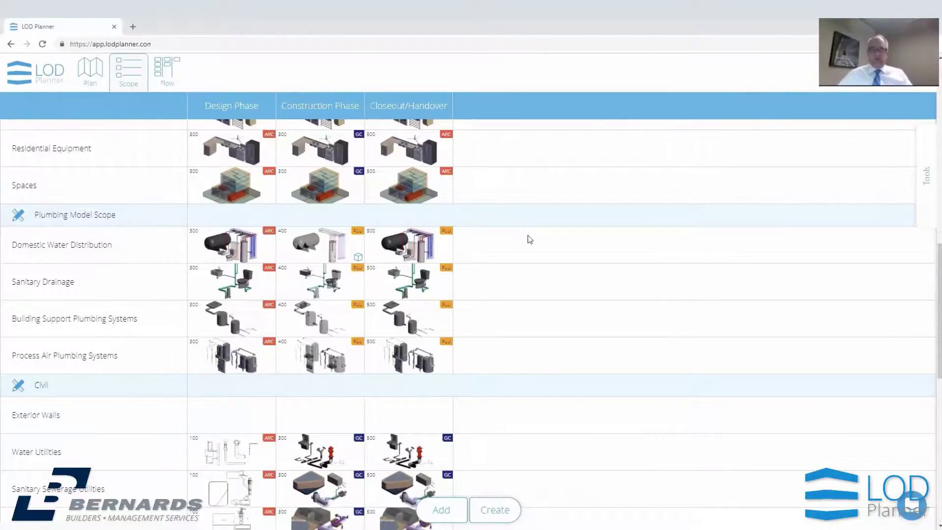
scroll(529, 239, down, 7)
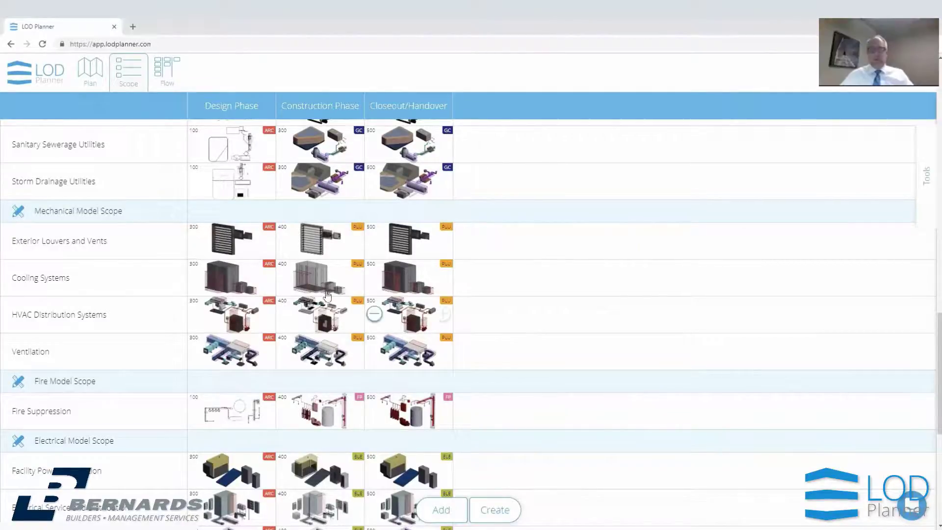
mouse_move(341, 266)
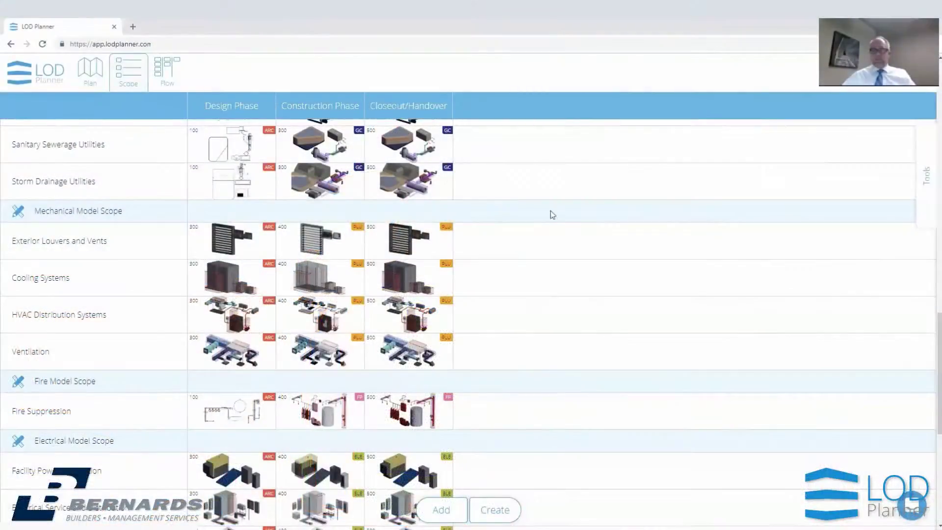
click(91, 72)
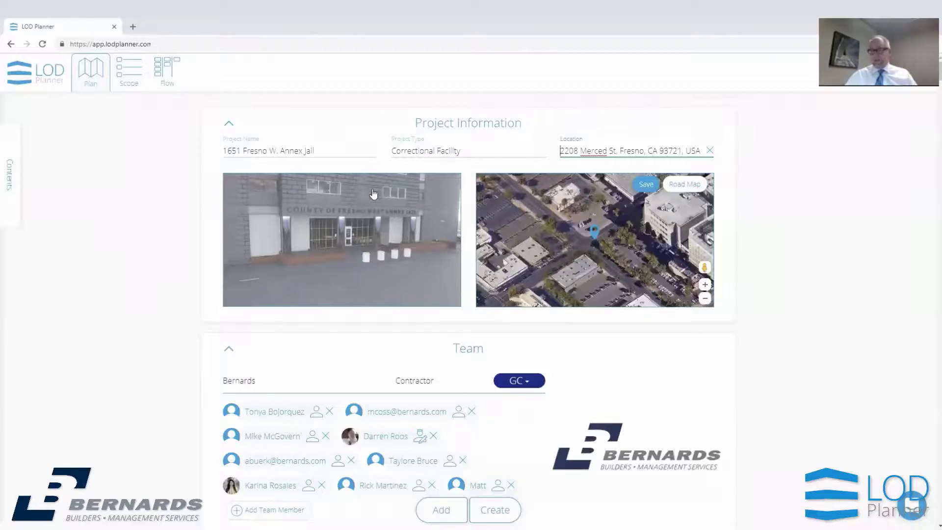